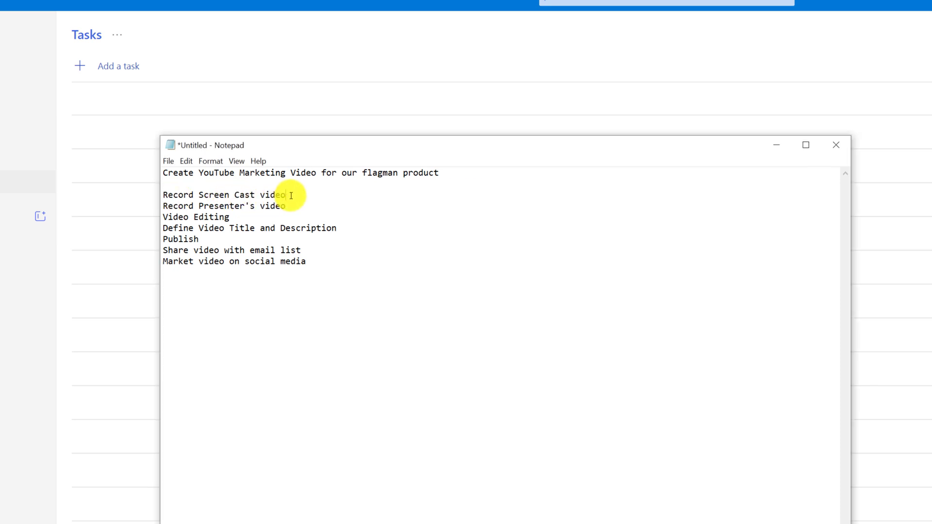
Copy 'Record Screen Cast video' from the Notepad draft and add it as a To Do task.
left_click_drag(291, 195, 163, 195)
key("ctrl+c")
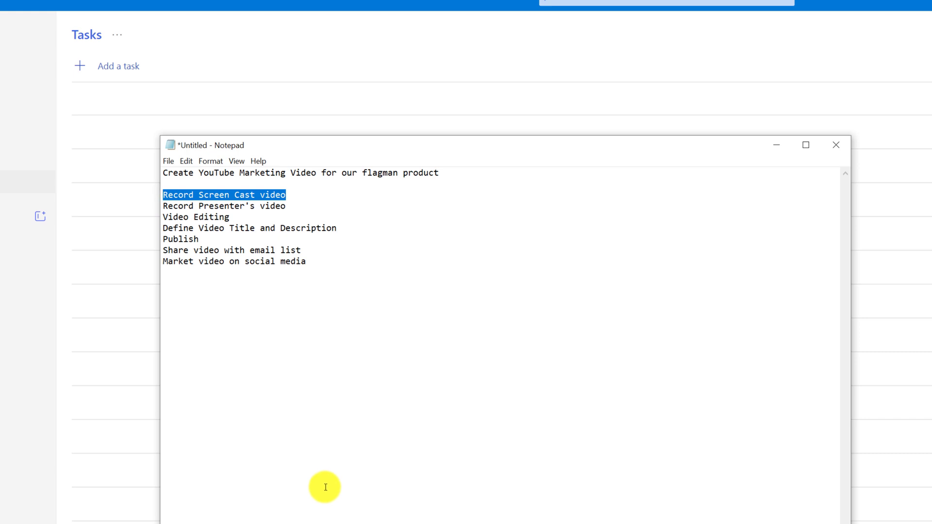
left_click(158, 47)
left_click(82, 71)
key("ctrl+v")
key("Return")
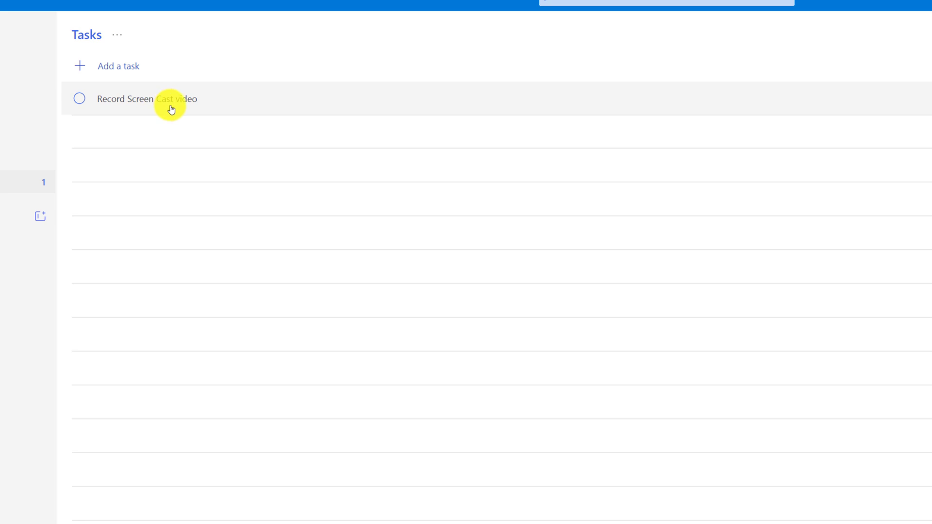
Move 'Record Screen Cast video' to the top of the seven-task list.
left_click(247, 107)
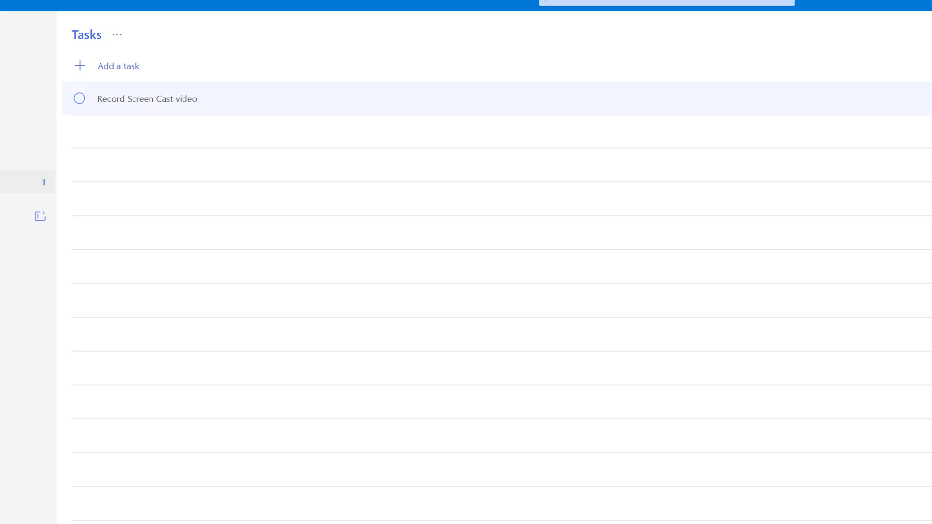
right_click(246, 107)
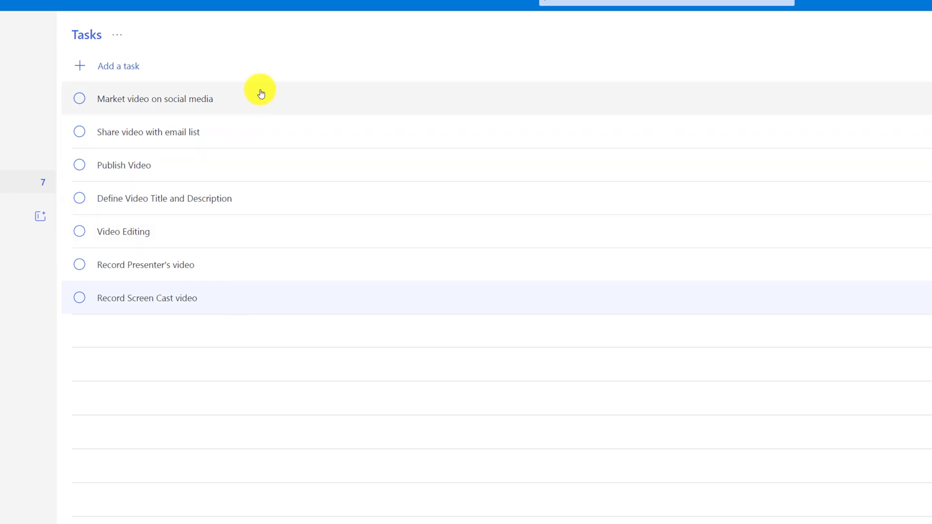
left_click_drag(237, 304, 256, 92)
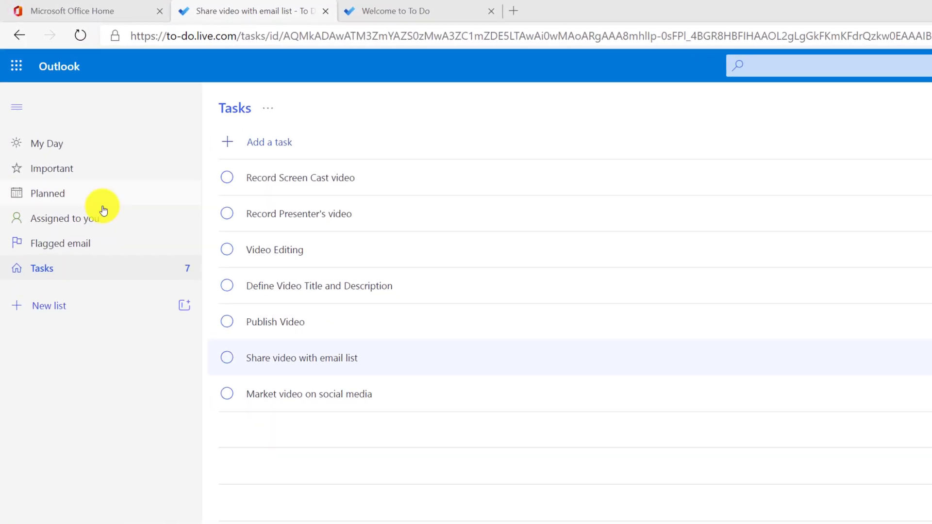
Create the list 'Create YouTube Marketing Video for our flagman product' and return to Tasks.
left_click(62, 292)
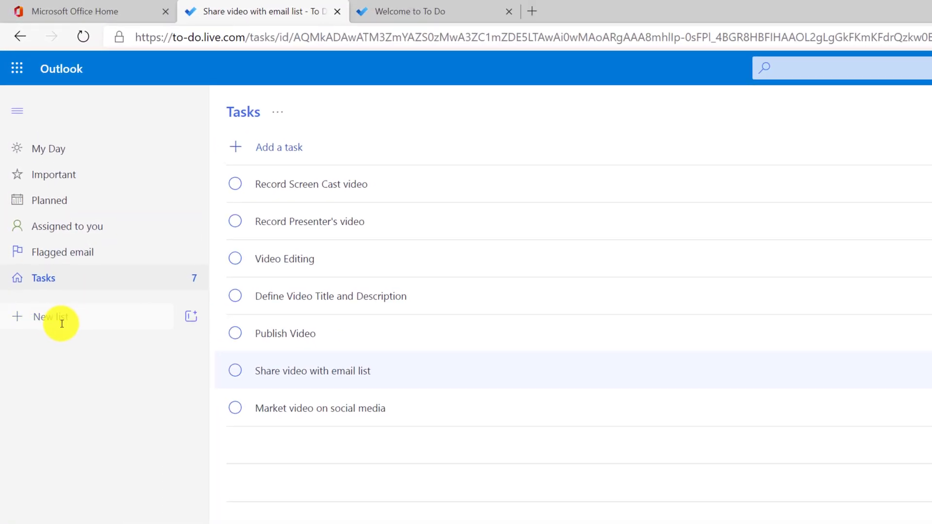
type("Video for our flagman product")
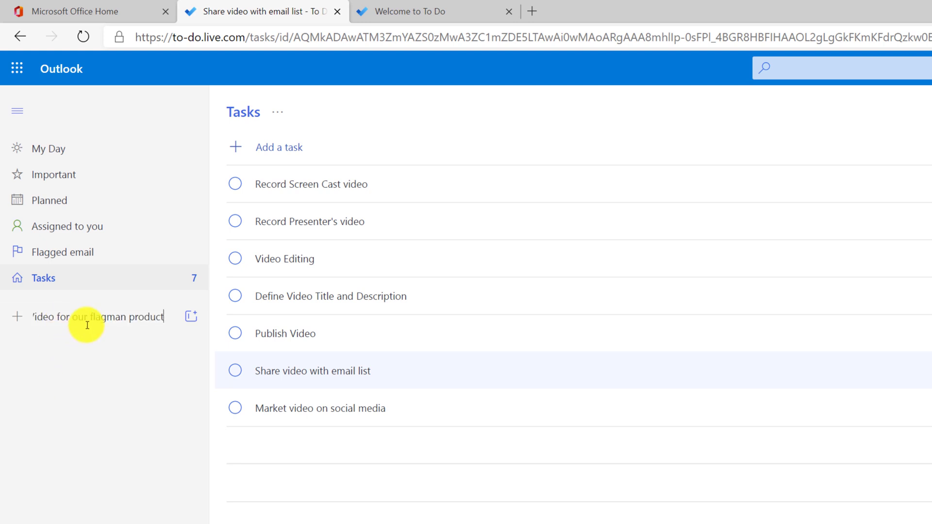
key("Return")
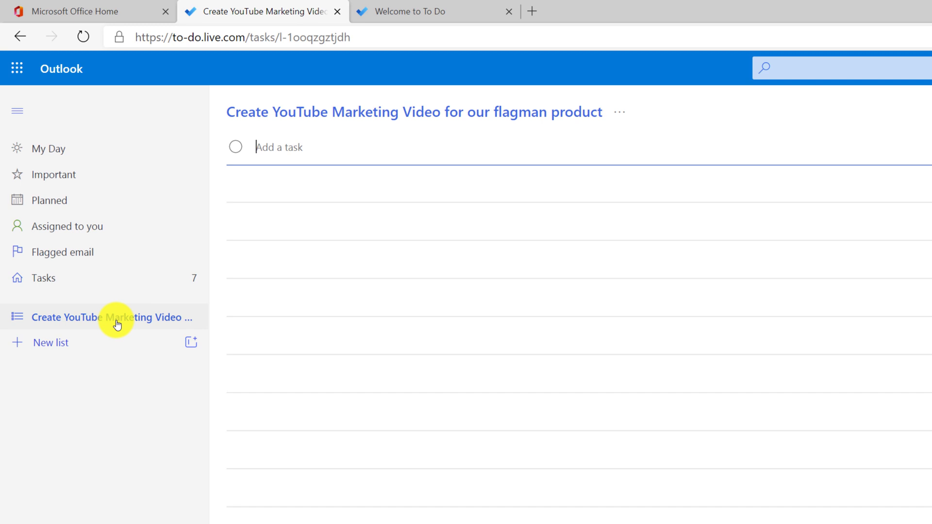
left_click(58, 284)
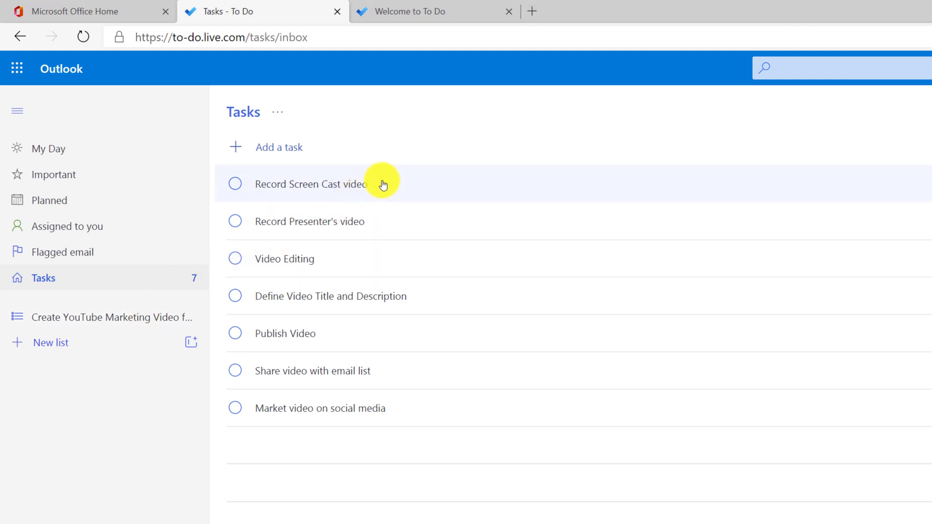
Select all seven tasks and move them into the Create YouTube Marketing Video list.
key("ctrl+a")
left_click(364, 184)
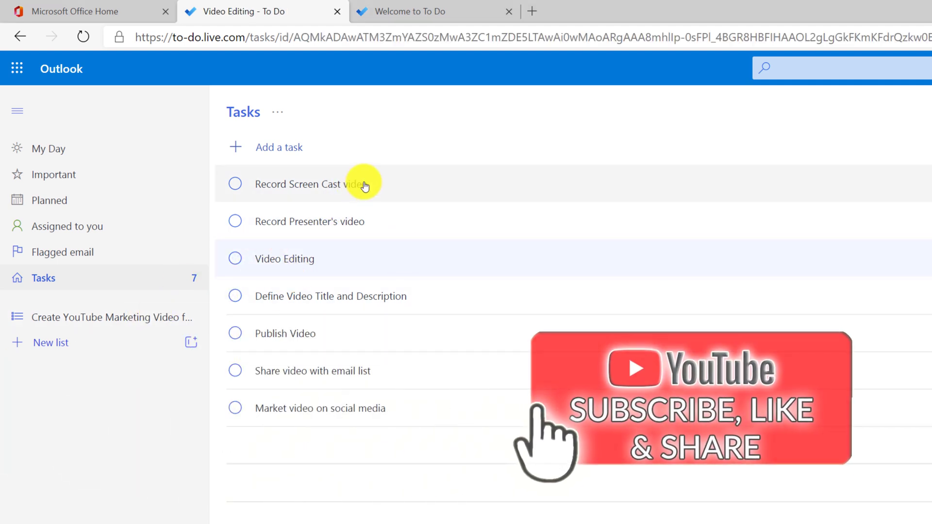
left_click_drag(400, 188, 404, 182)
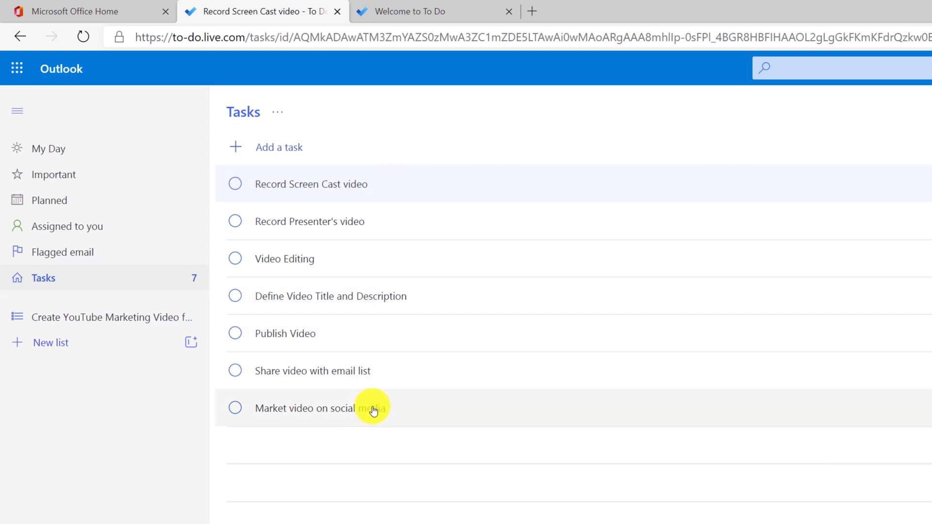
left_click(373, 408, "shift")
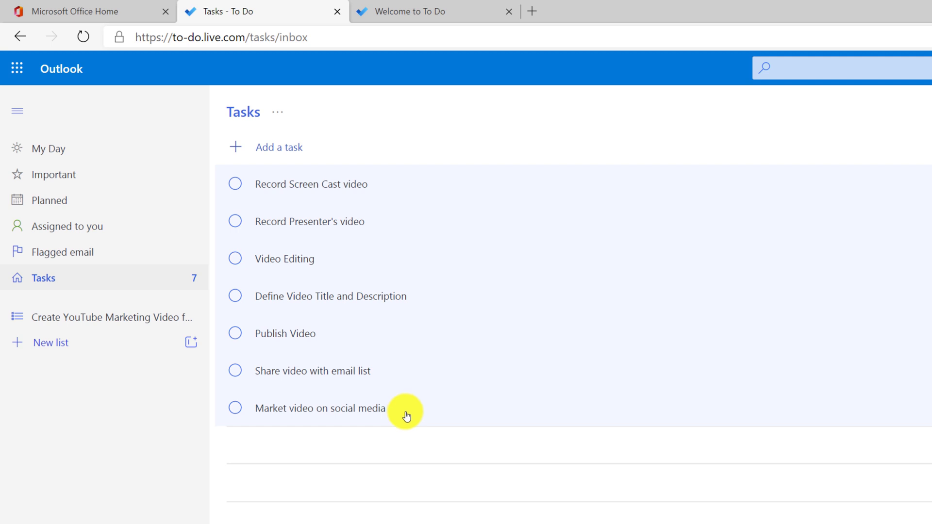
right_click(436, 271)
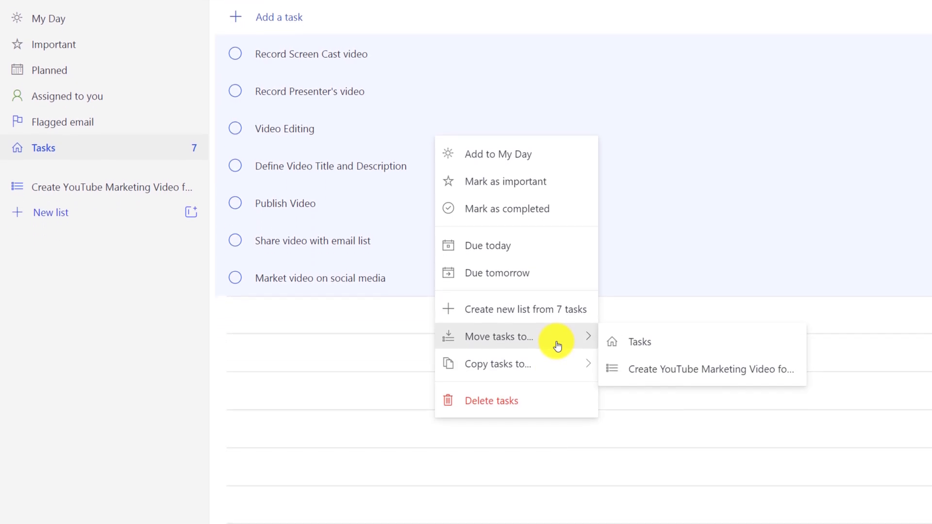
left_click(665, 373)
left_click(110, 186)
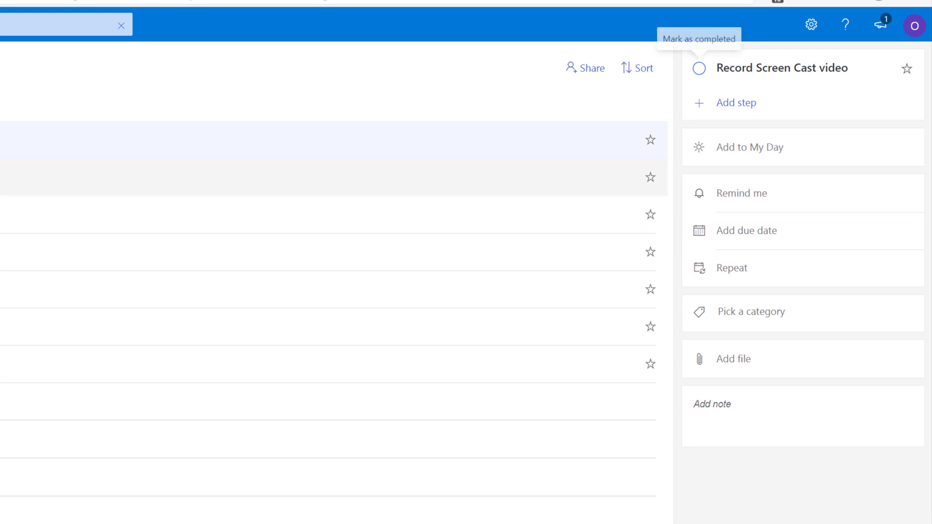
Open the details of the Record Presenter's video task.
left_click(363, 167)
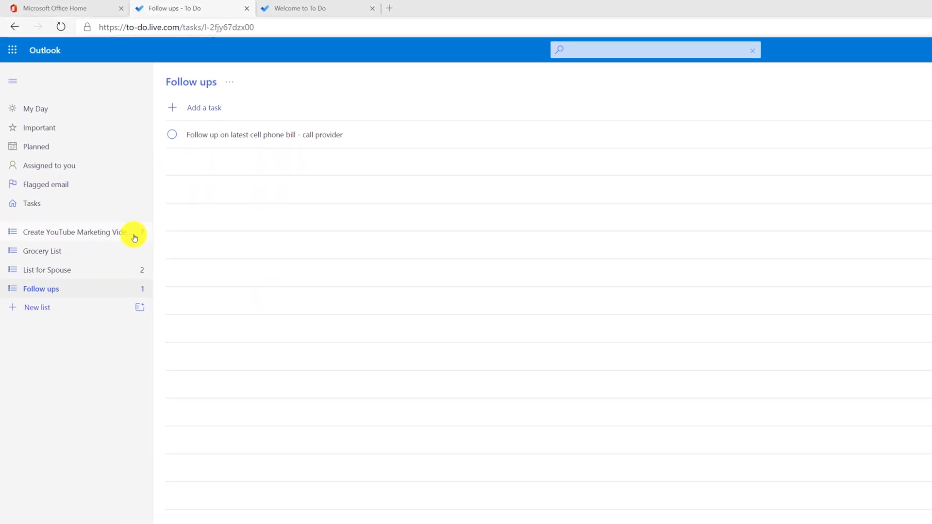
Add 'Record Screen Cast video' from the YouTube marketing list to My Day.
left_click(134, 237)
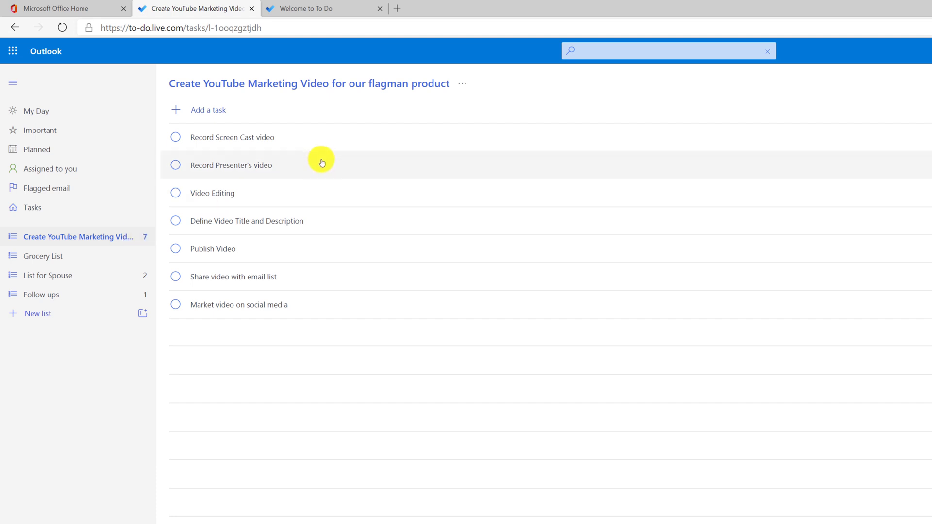
right_click(302, 139)
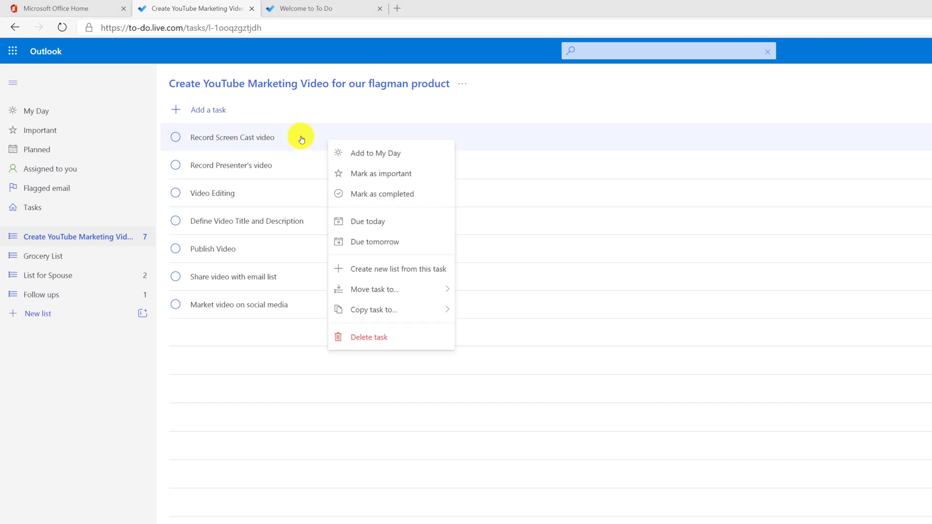
left_click(393, 155)
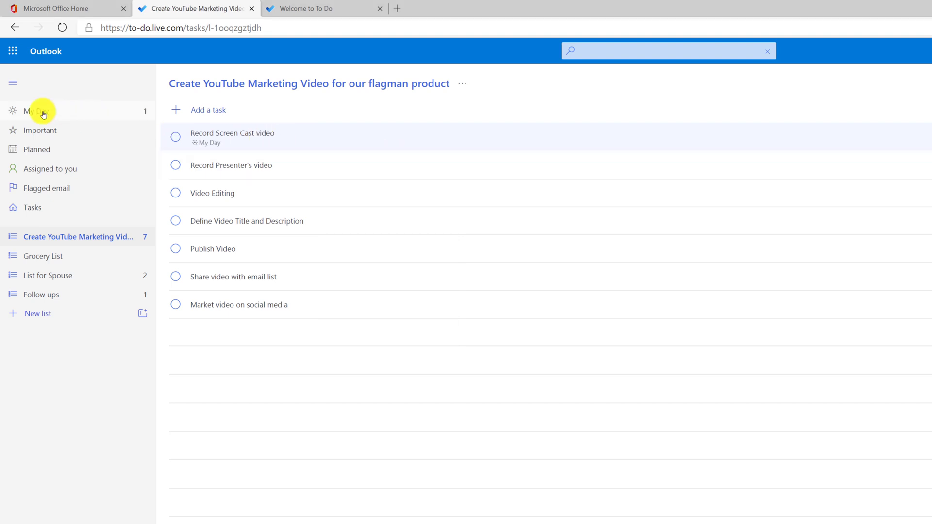
Add 'Register kids for camp', 'Follow up with classroom teacher' and the cell phone bill task to My Day.
left_click(63, 280)
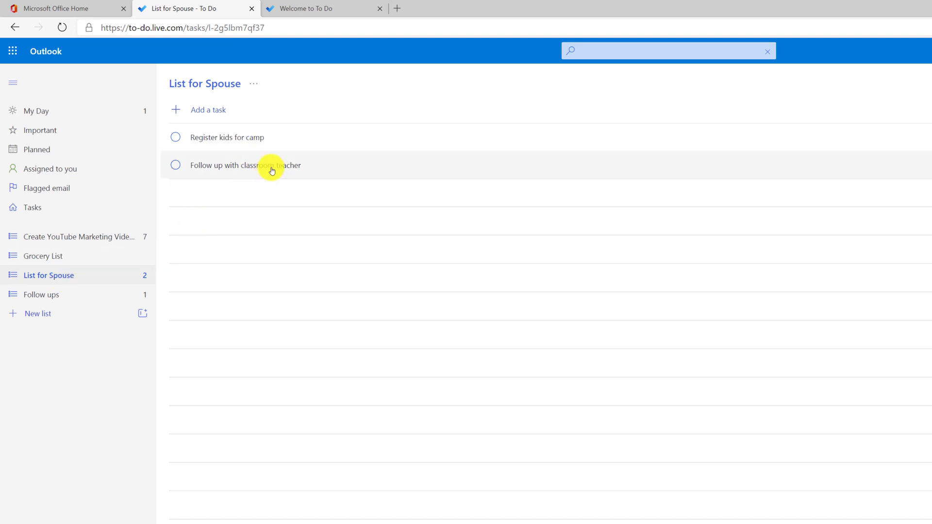
right_click(284, 138)
left_click(302, 150)
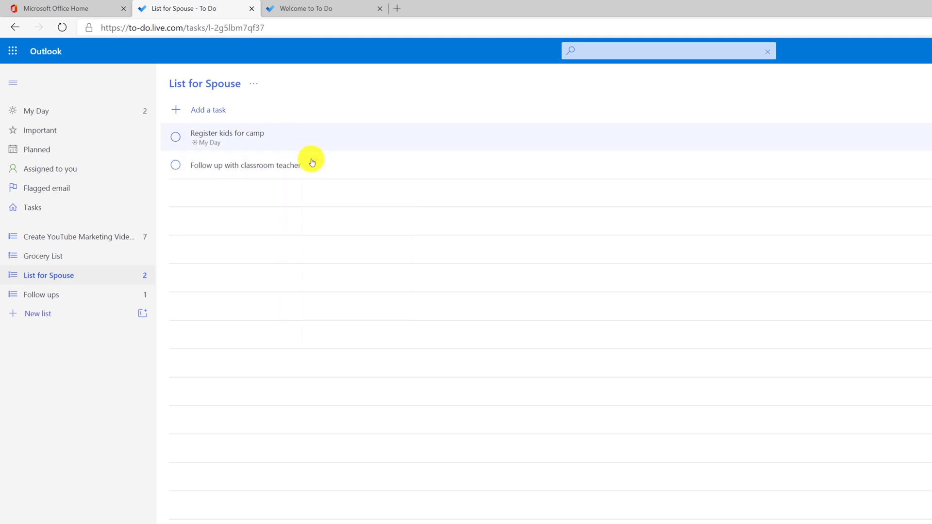
right_click(314, 166)
left_click(341, 180)
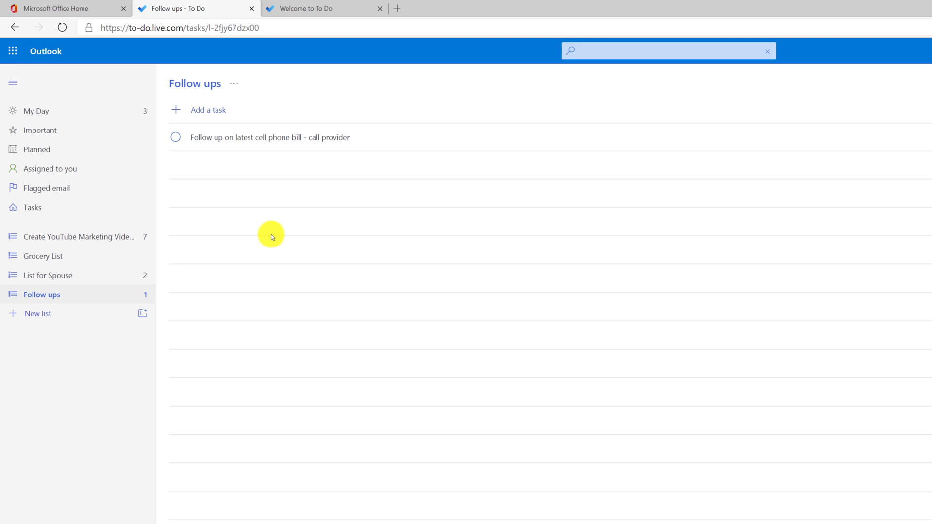
left_click(319, 139)
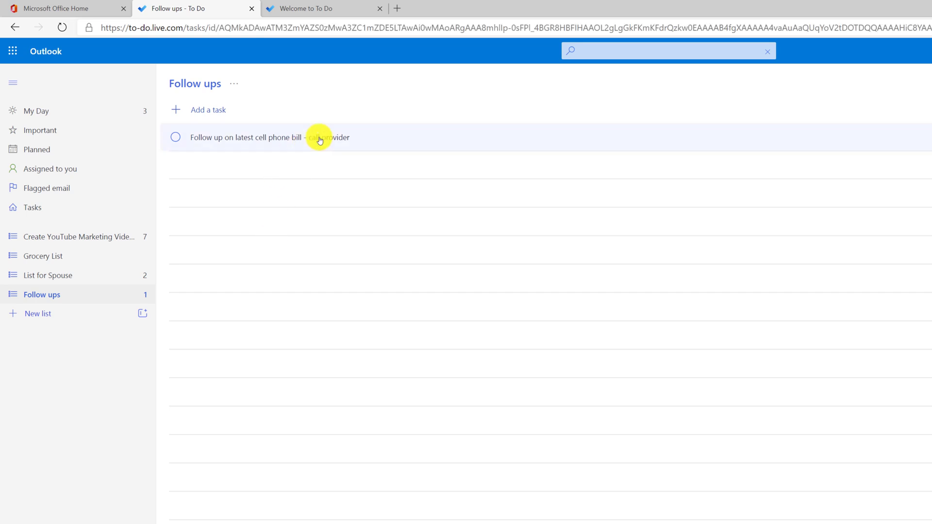
right_click(319, 139)
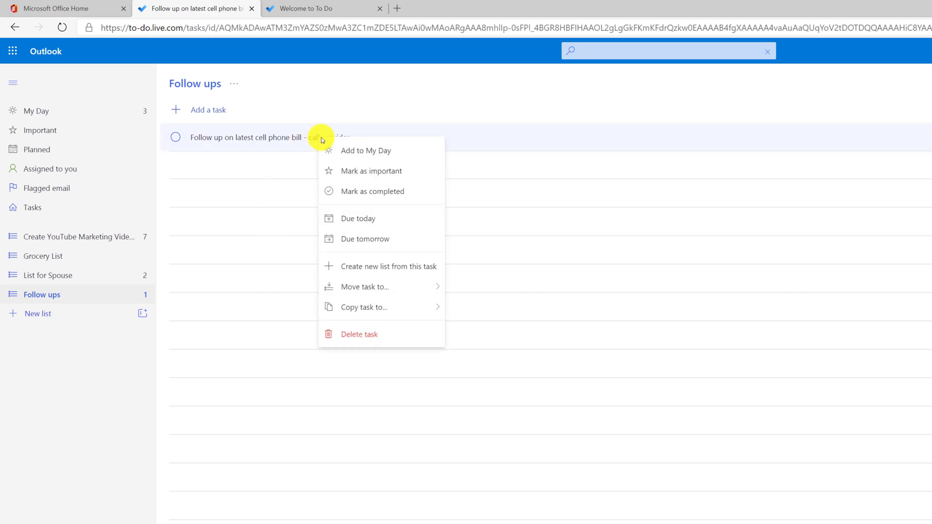
left_click(361, 150)
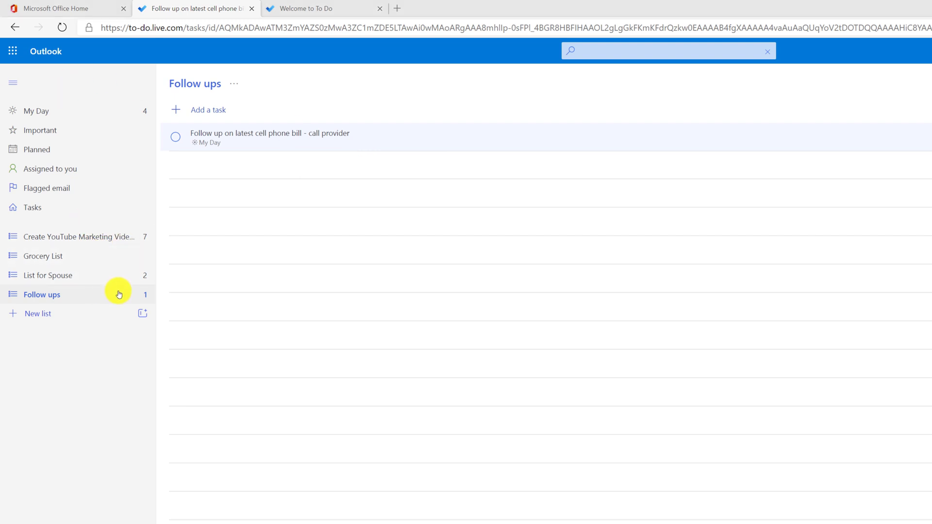
In My Day, complete the three personal tasks and remove 'Record Screen Cast video'.
left_click(52, 111)
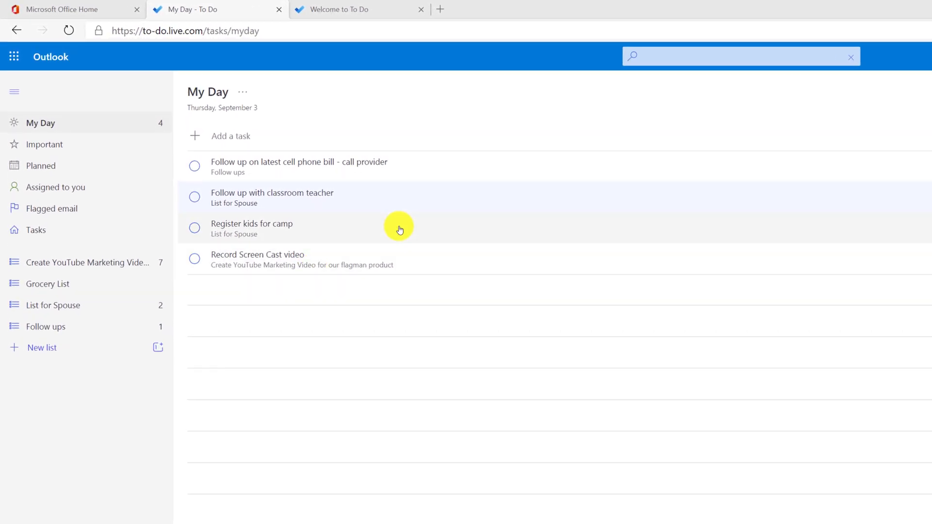
left_click(194, 197)
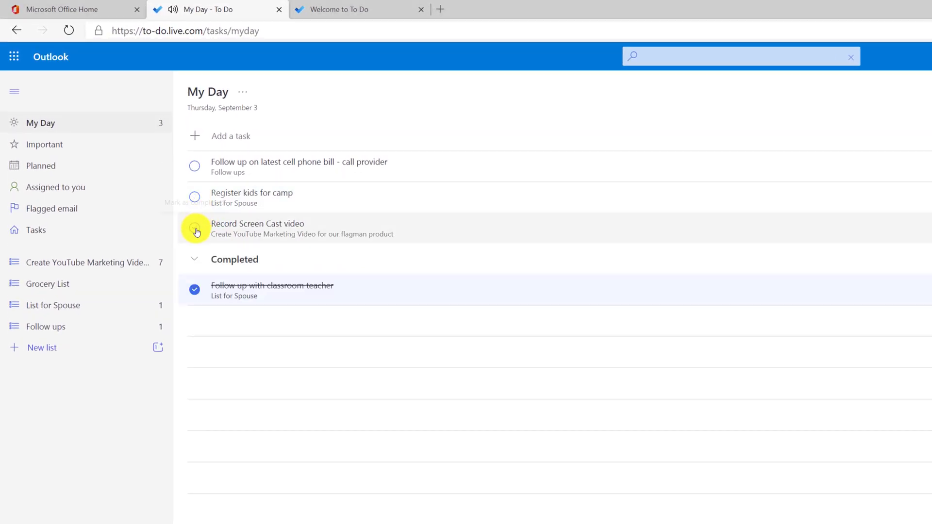
left_click(195, 199)
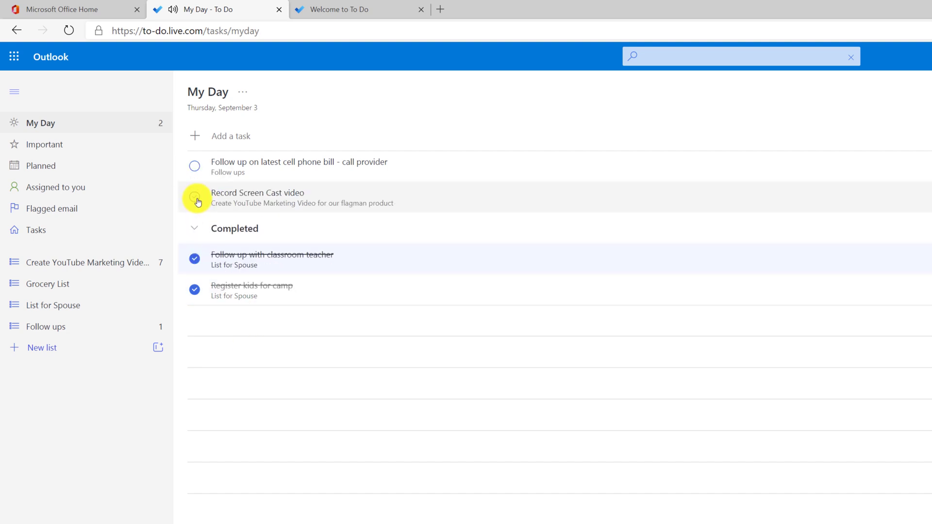
left_click(194, 167)
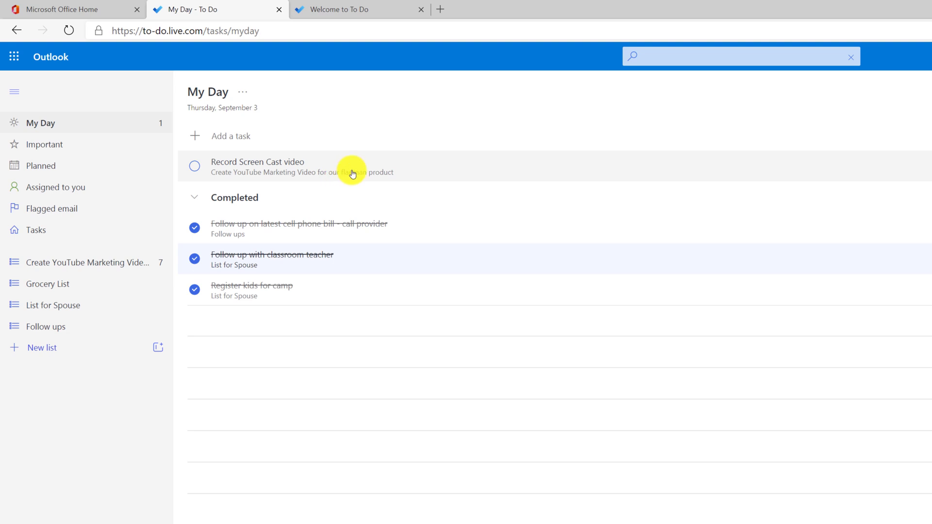
right_click(390, 168)
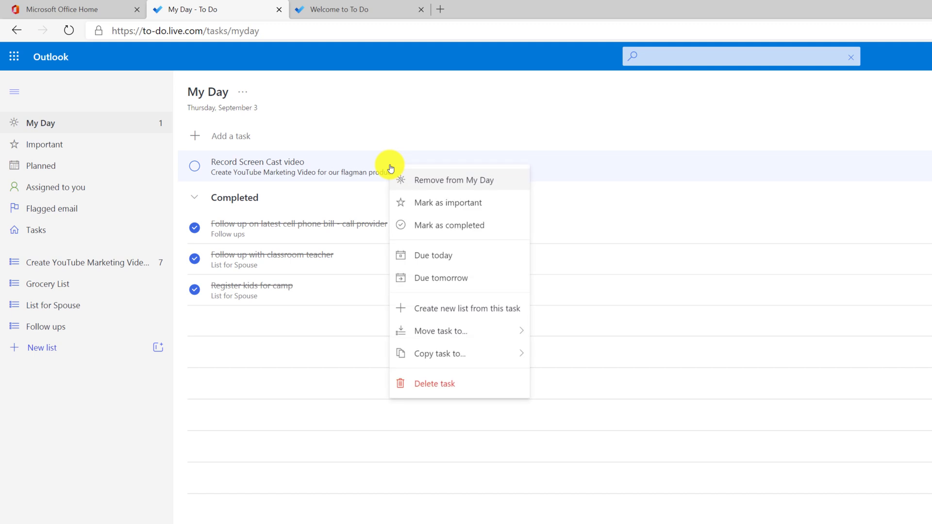
left_click(458, 180)
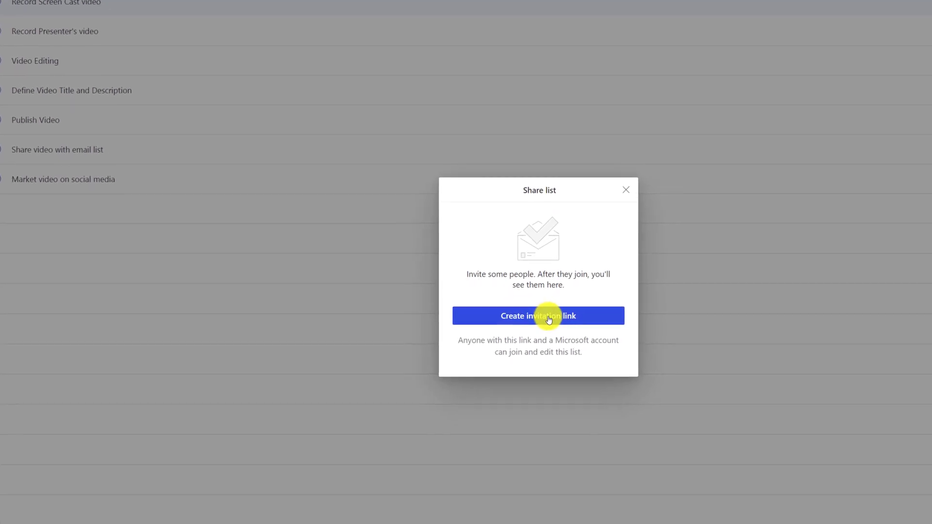
Create an invitation link for the YouTube marketing list and invite via email.
left_click(550, 316)
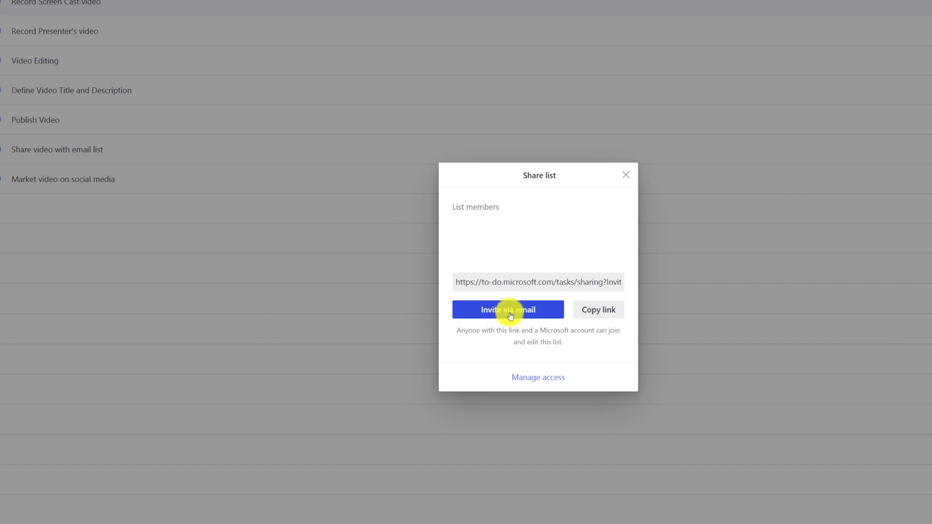
left_click(513, 313)
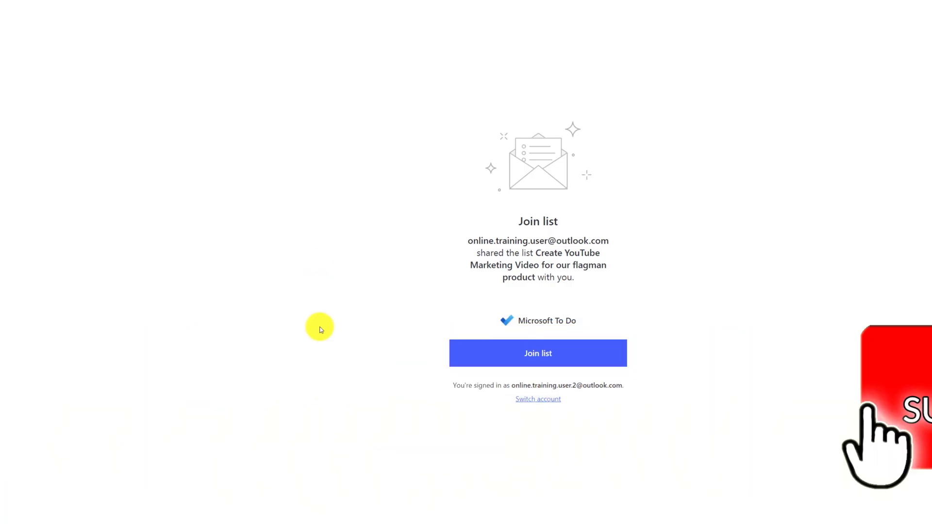
Join the shared YouTube marketing list and open it in To Do.
left_click(484, 362)
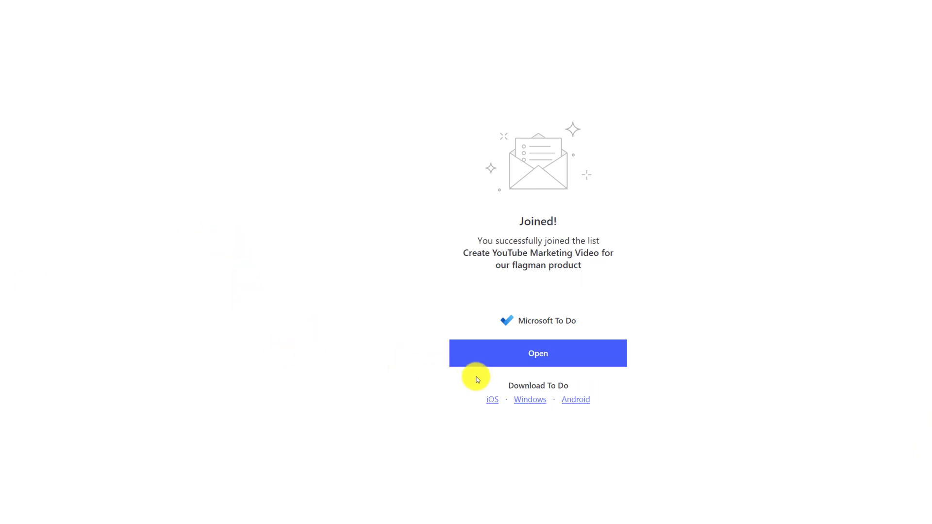
left_click(543, 355)
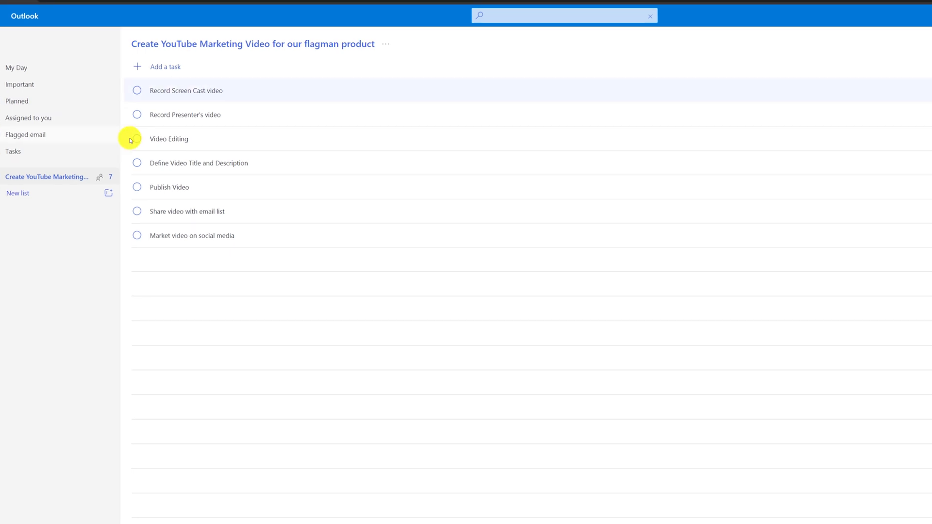
Open the 'Record Screen Cast video' task details and start adding a note.
left_click(240, 90)
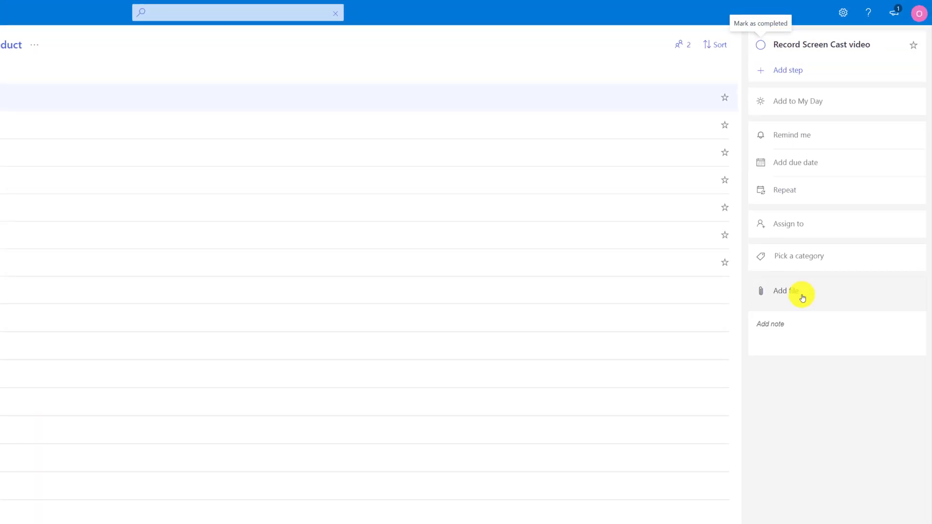
left_click(767, 326)
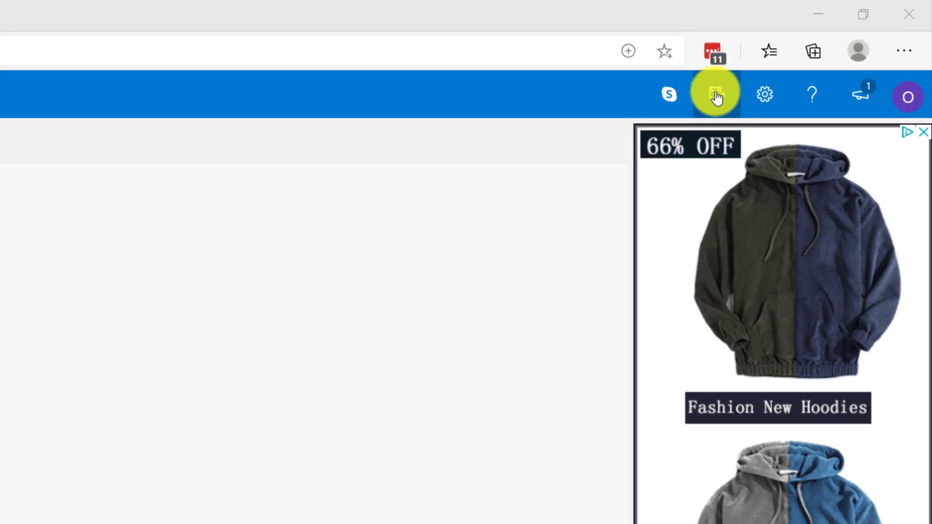
Open the To Do side panel in Outlook and show its September calendar.
left_click(717, 97)
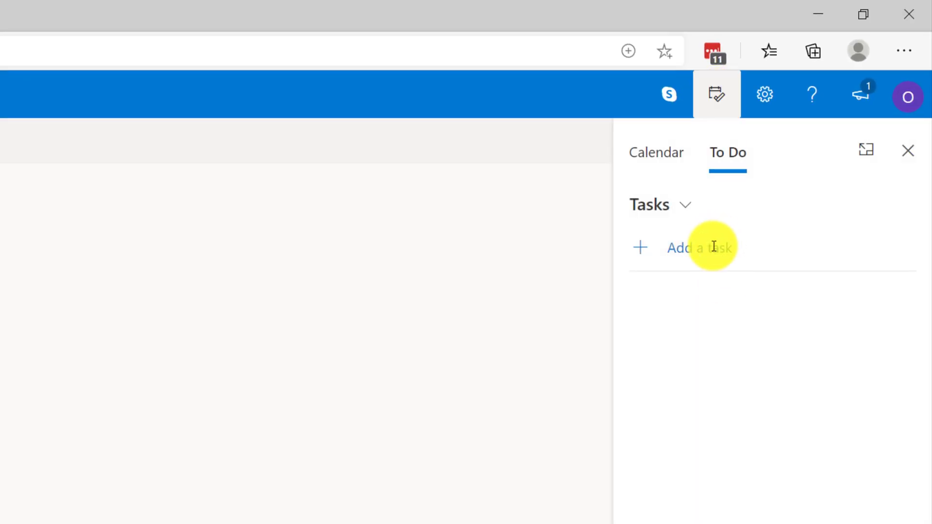
left_click(657, 152)
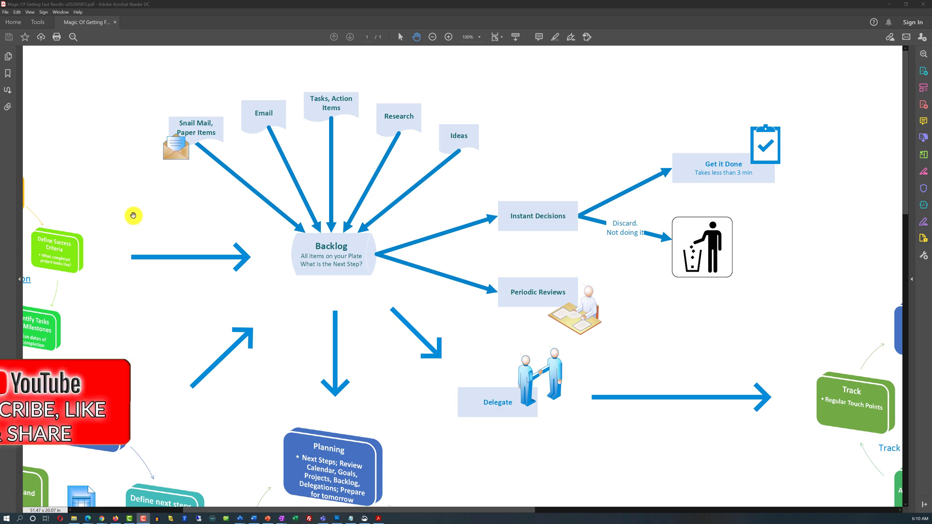
Pan the workflow diagram to reveal more of its left side around the Backlog hub.
left_click_drag(138, 218, 339, 213)
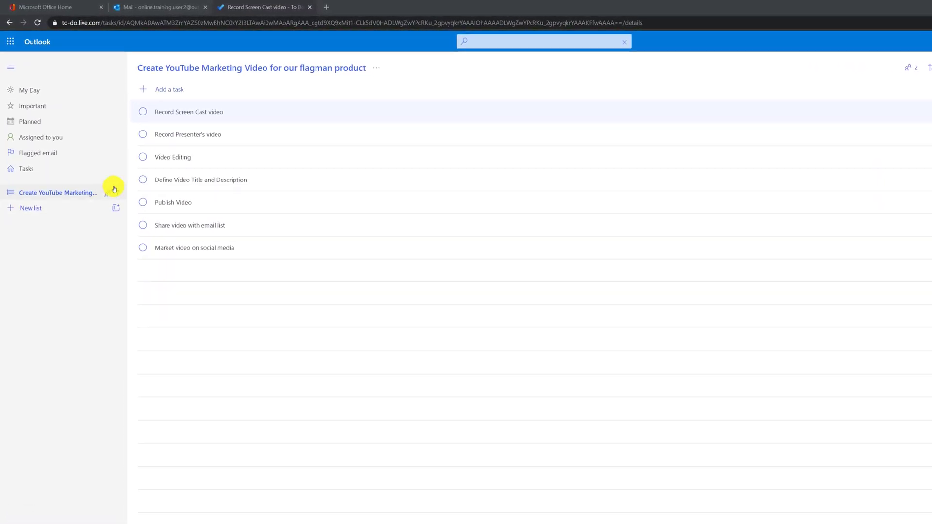
Complete Record Screen Cast video, Video Editing, Publish Video, Share video with email list, and Market video on social media.
left_click(145, 113)
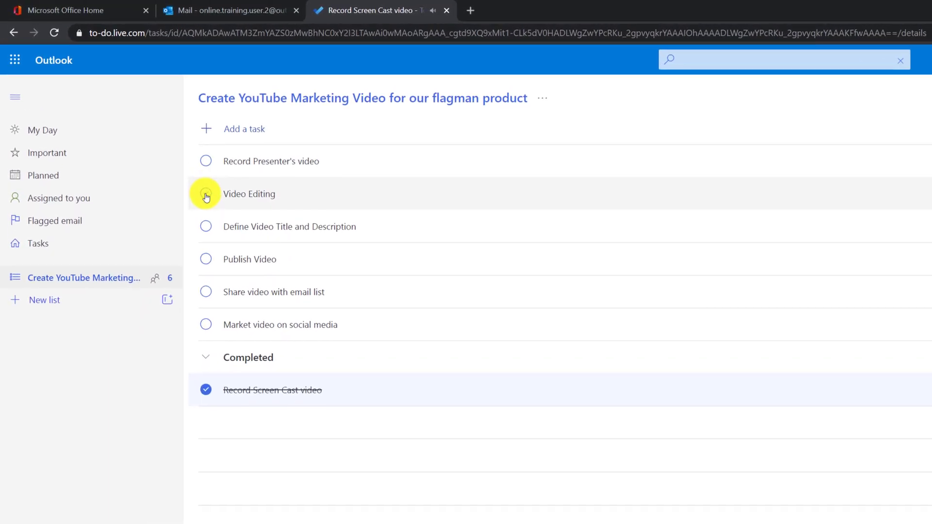
left_click(206, 195)
left_click(207, 227)
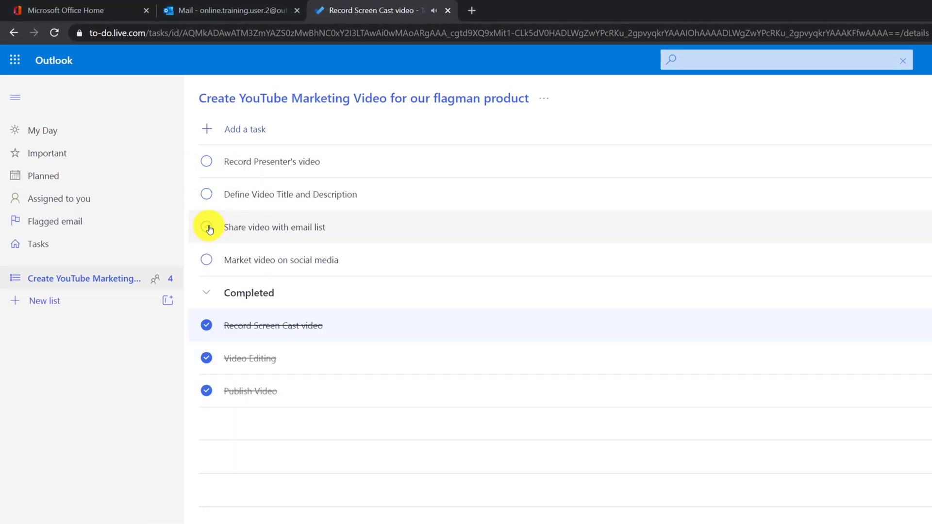
left_click(205, 227)
left_click(209, 230)
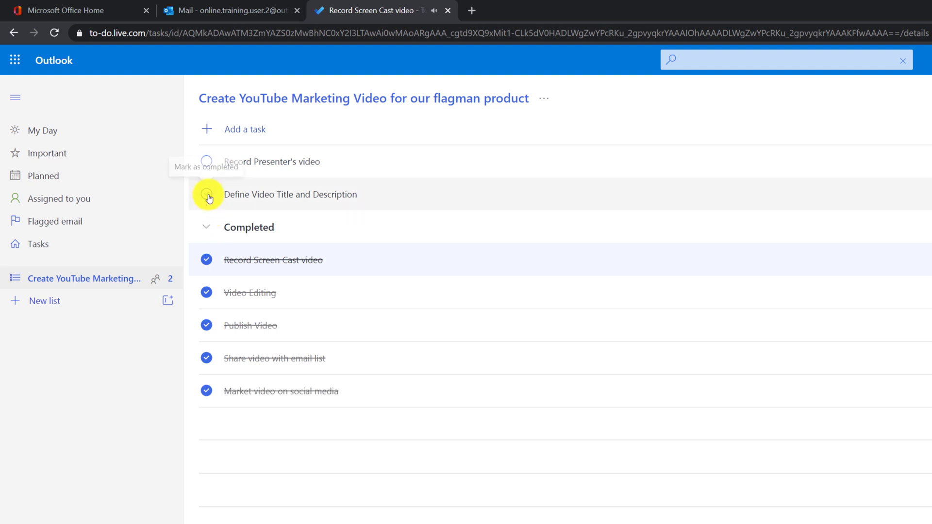